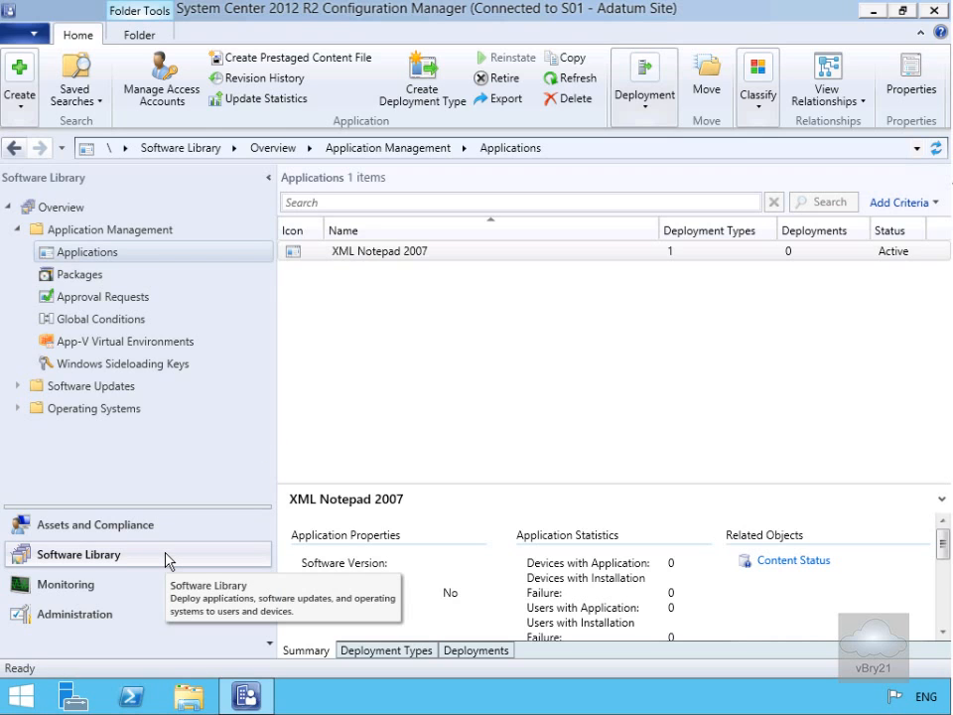
Start a new application that detects its information from the Windows Installer file xlview.msi in the ExcelViewer folder, and import it
{"action": "right_click", "coordinate": [97, 251]}
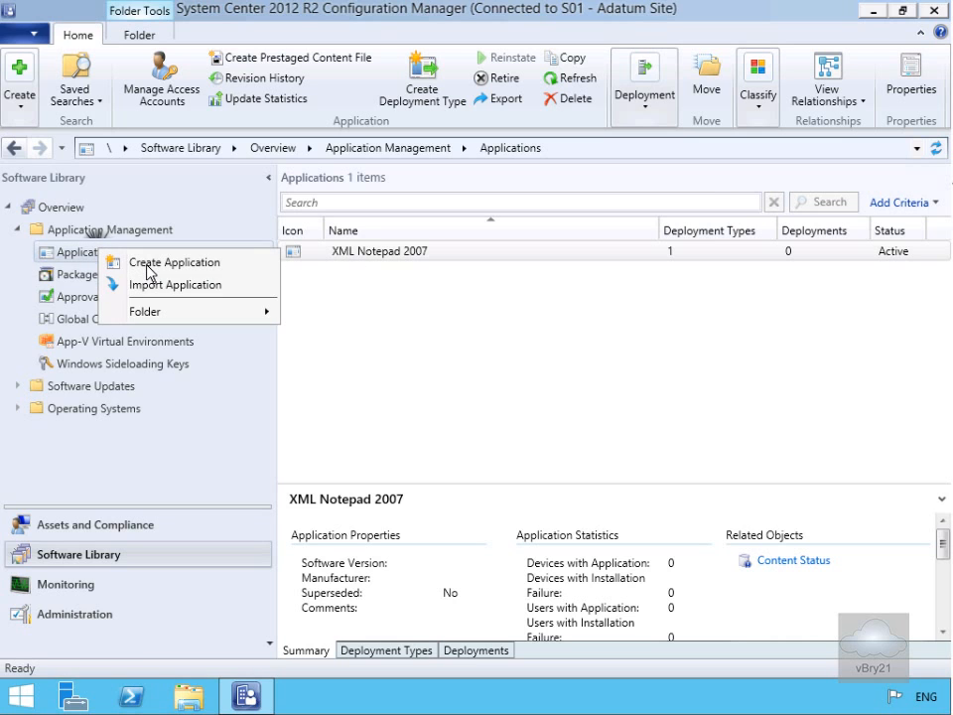
{"action": "left_click", "coordinate": [147, 264]}
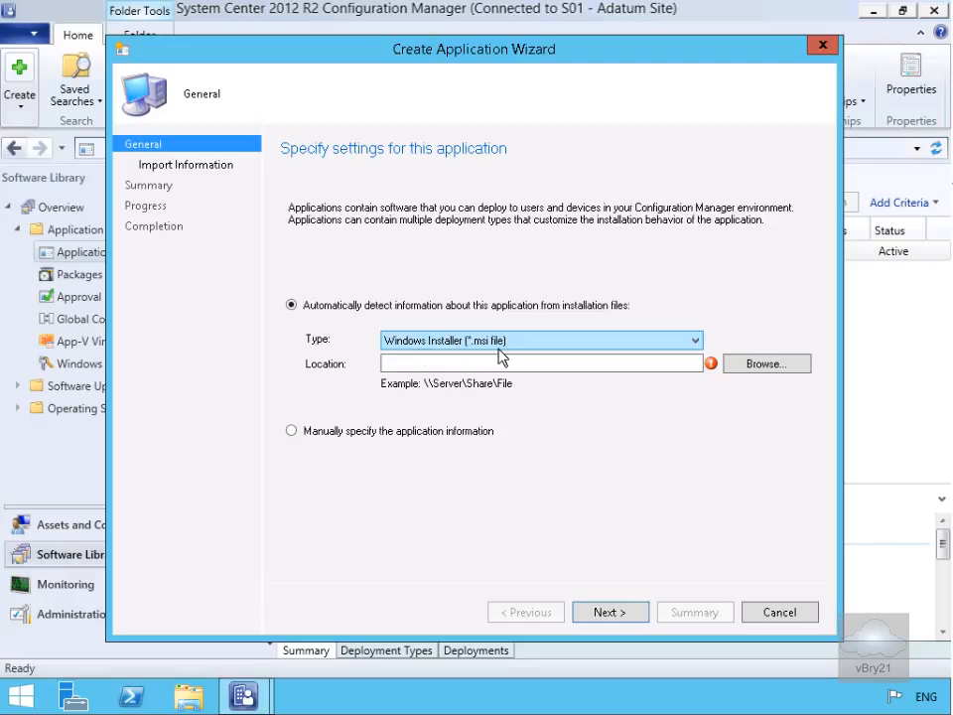
{"action": "left_click", "coordinate": [385, 364]}
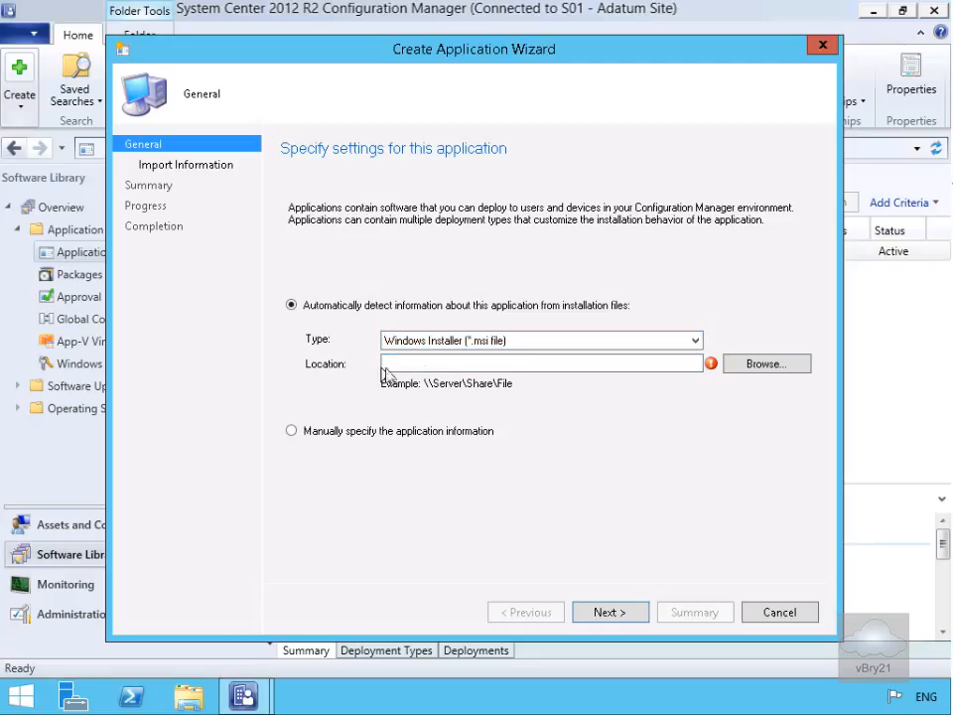
{"action": "left_click", "coordinate": [767, 372]}
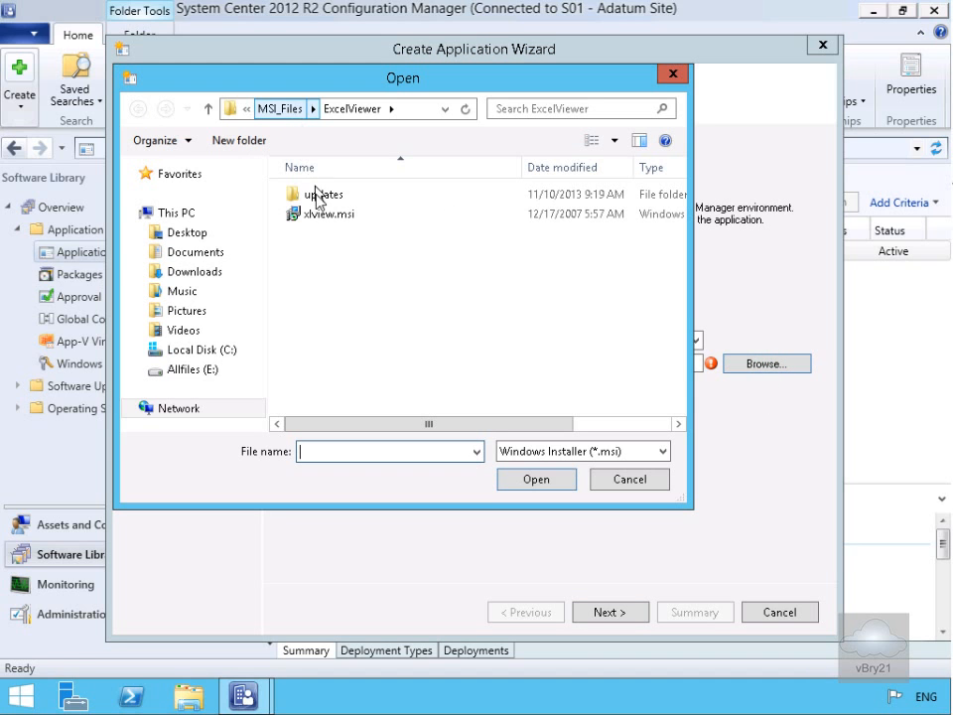
{"action": "left_click", "coordinate": [328, 213]}
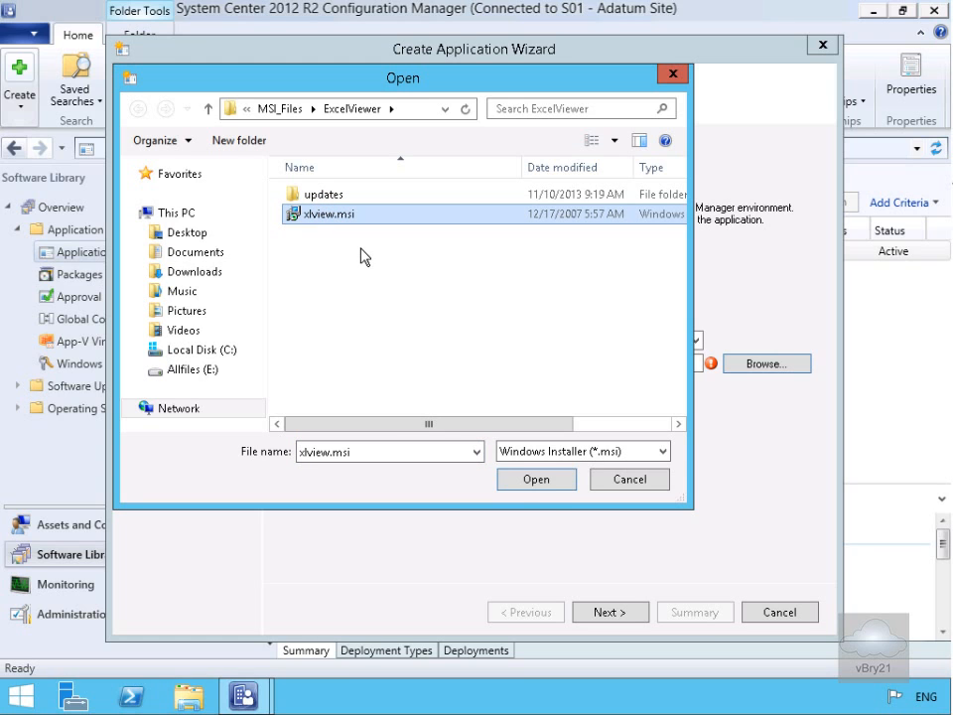
{"action": "left_click", "coordinate": [564, 485]}
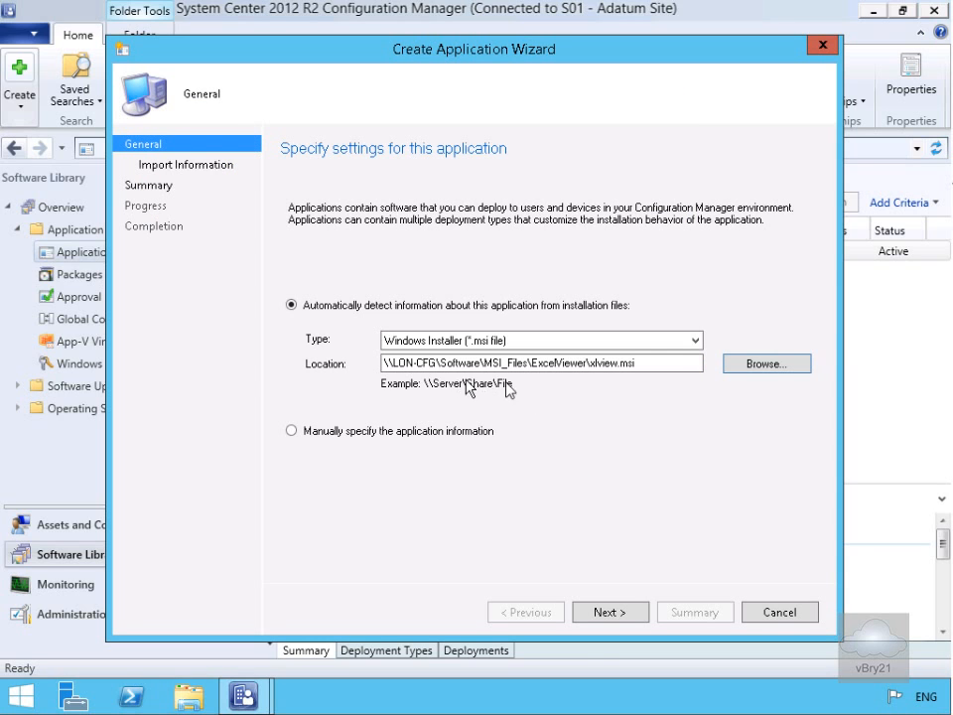
{"action": "left_click", "coordinate": [603, 613]}
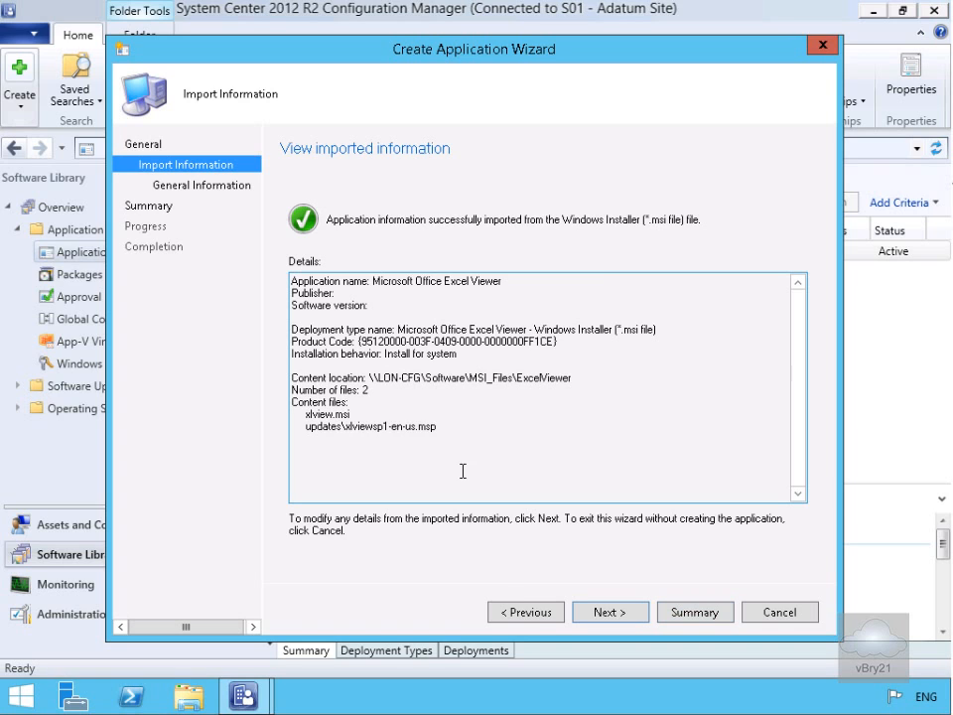
Enter the comment "Excel viewer program", publisher Microsoft and software version 12.0.4518.1069, and assign the Viewer administrative category
{"action": "left_click", "coordinate": [624, 615]}
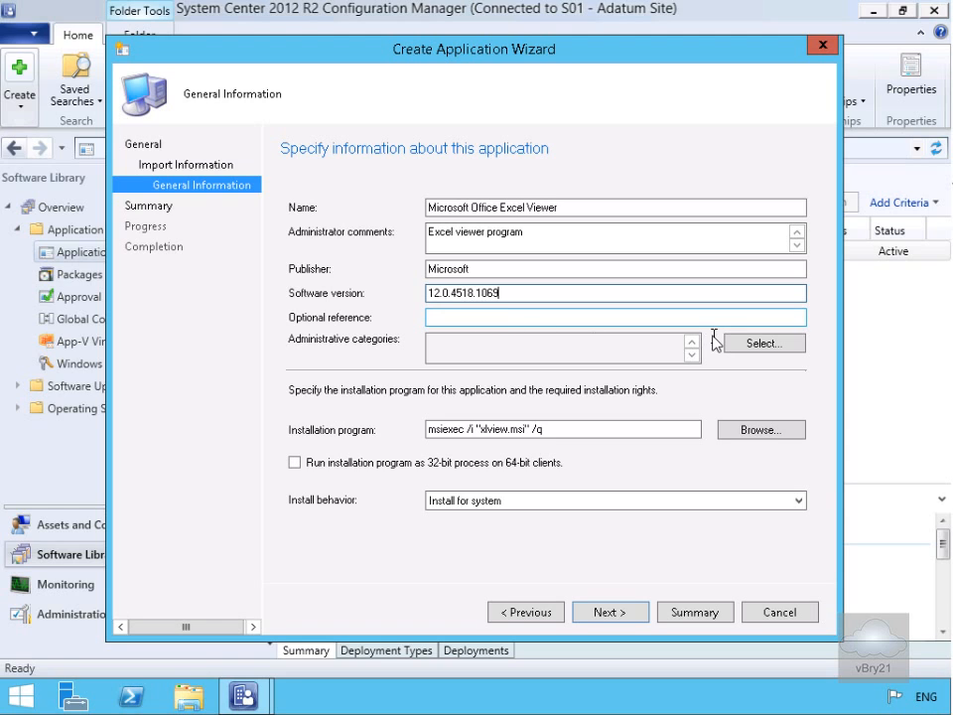
{"action": "left_click", "coordinate": [744, 344]}
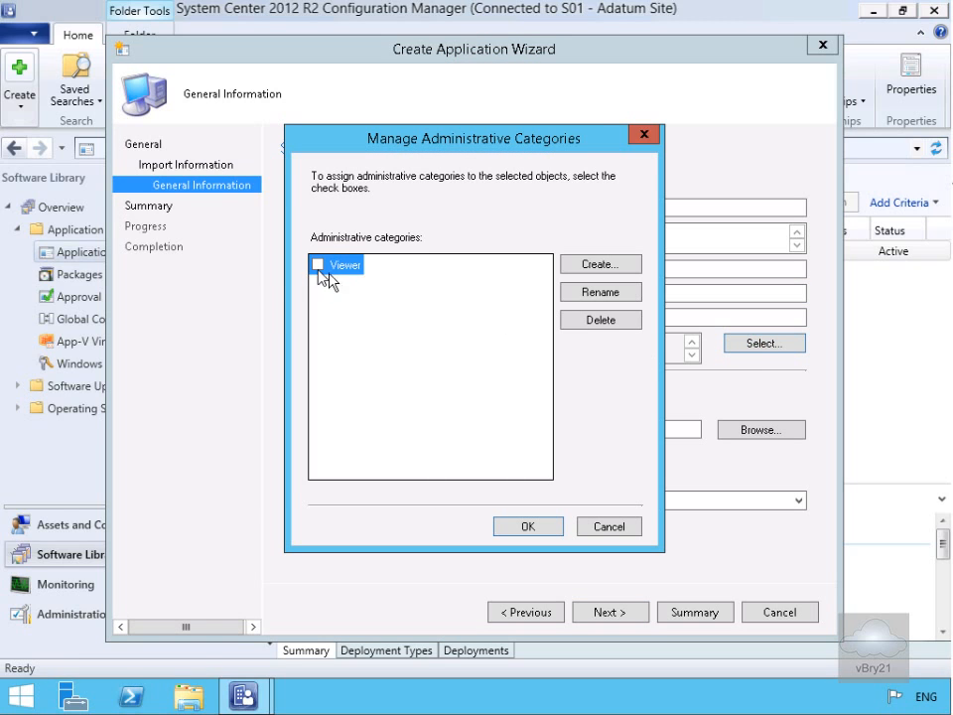
{"action": "left_click", "coordinate": [318, 268]}
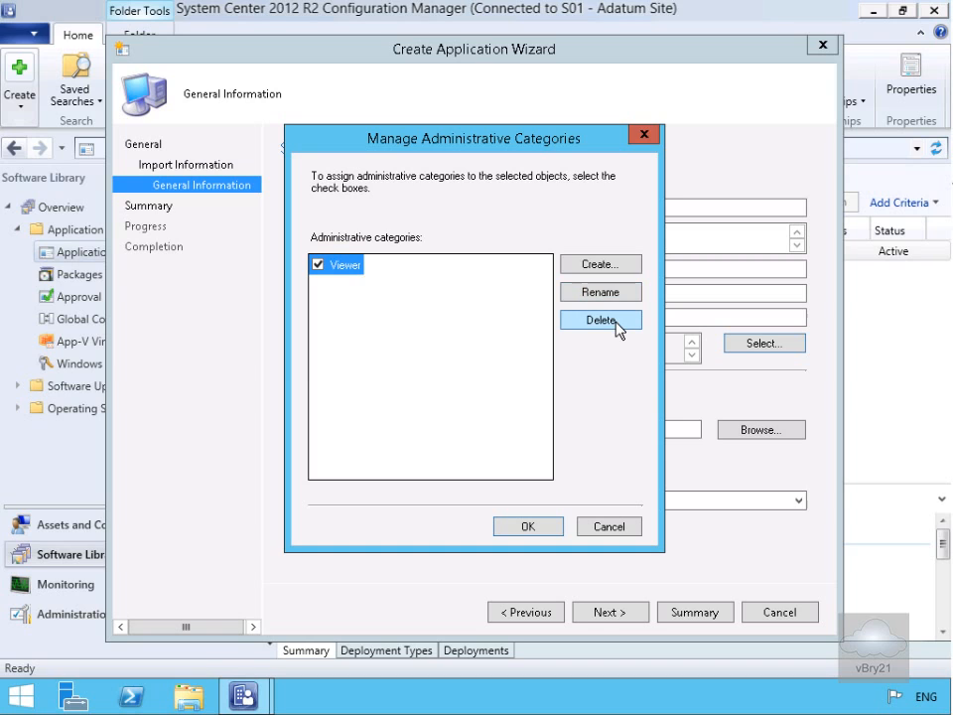
{"action": "left_click", "coordinate": [539, 526]}
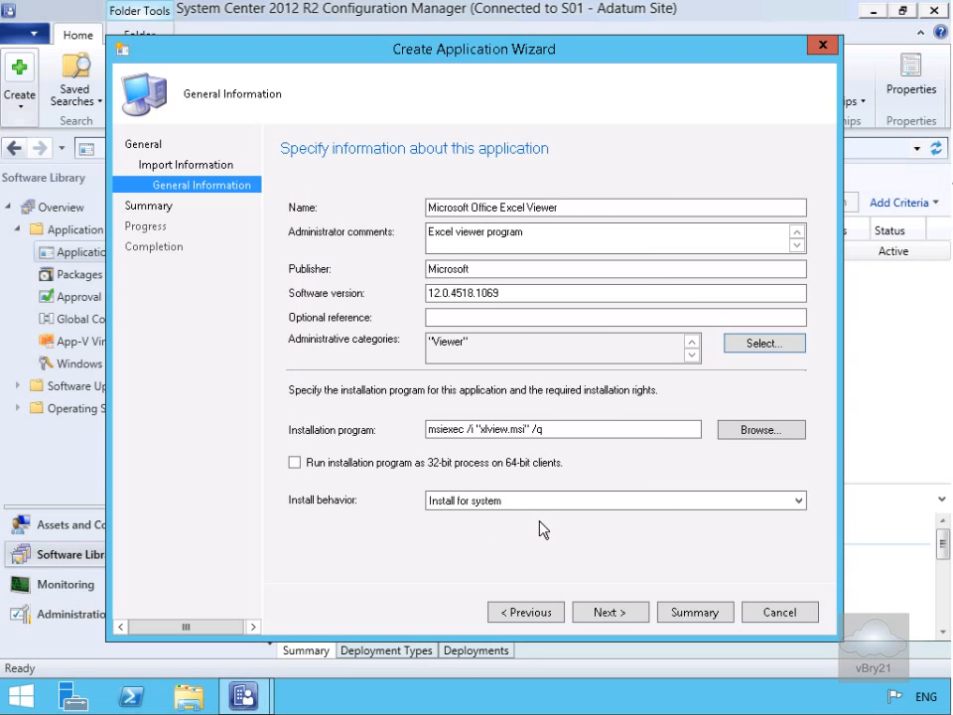
Confirm the summarized settings, create the Microsoft Office Excel Viewer application, and close the wizard
{"action": "left_click", "coordinate": [592, 613]}
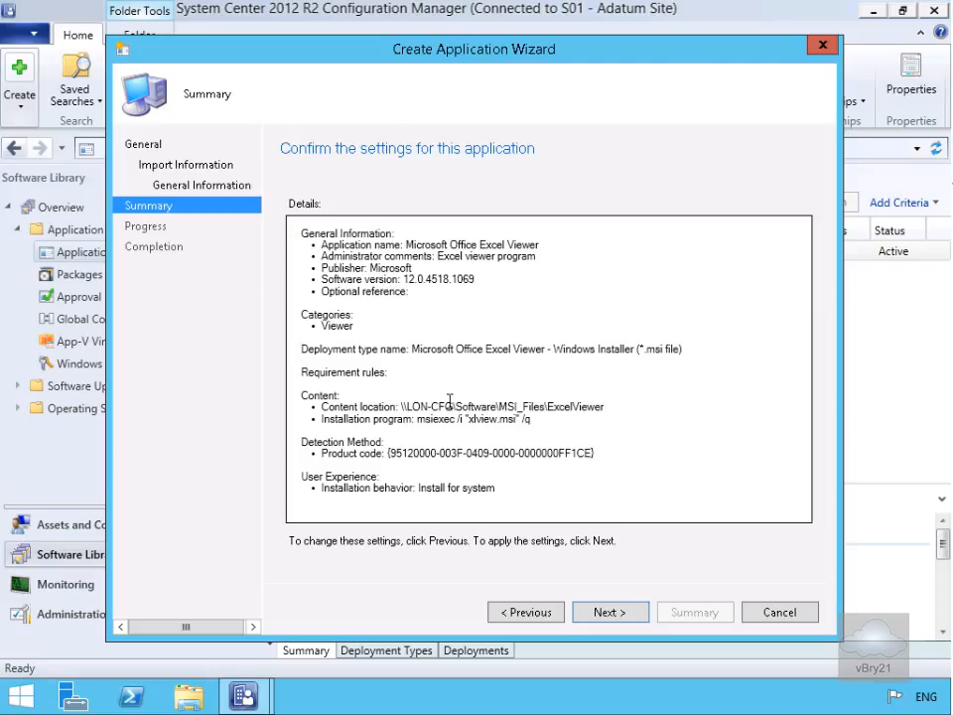
{"action": "left_click", "coordinate": [609, 613]}
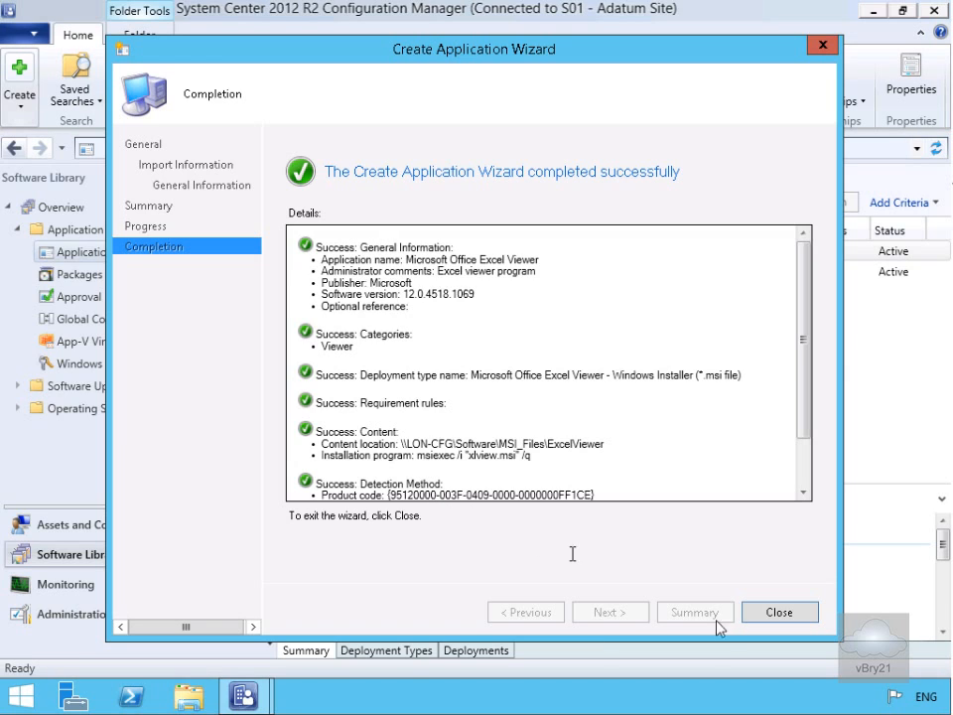
{"action": "left_click", "coordinate": [759, 617]}
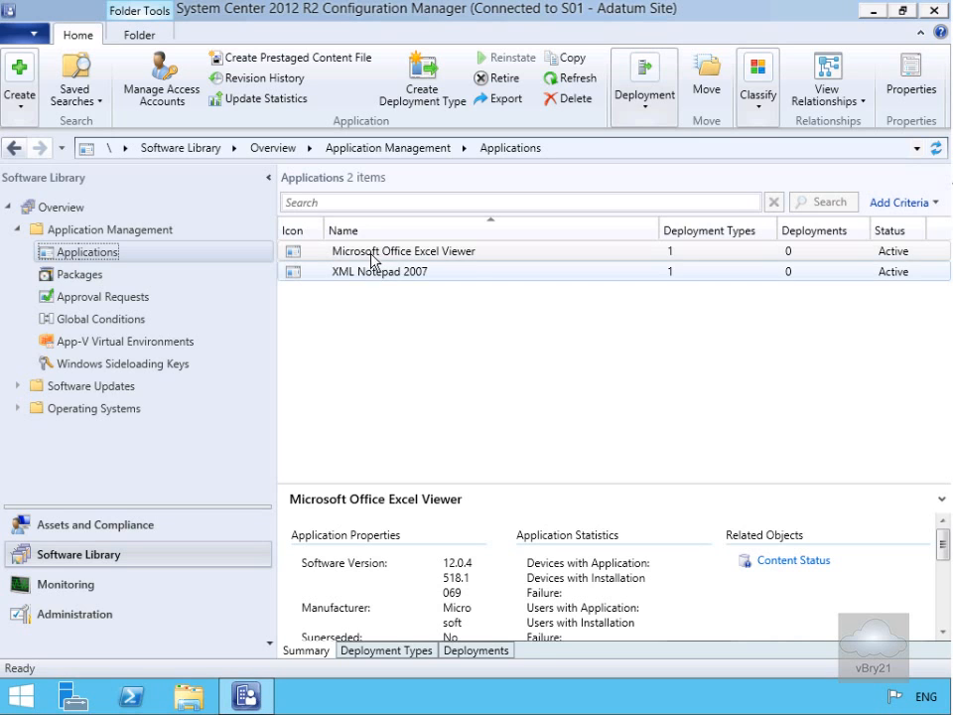
In the Microsoft Office Excel Viewer properties, create and assign a user category named "Viewver" for the Application Catalog
{"action": "left_click", "coordinate": [479, 253]}
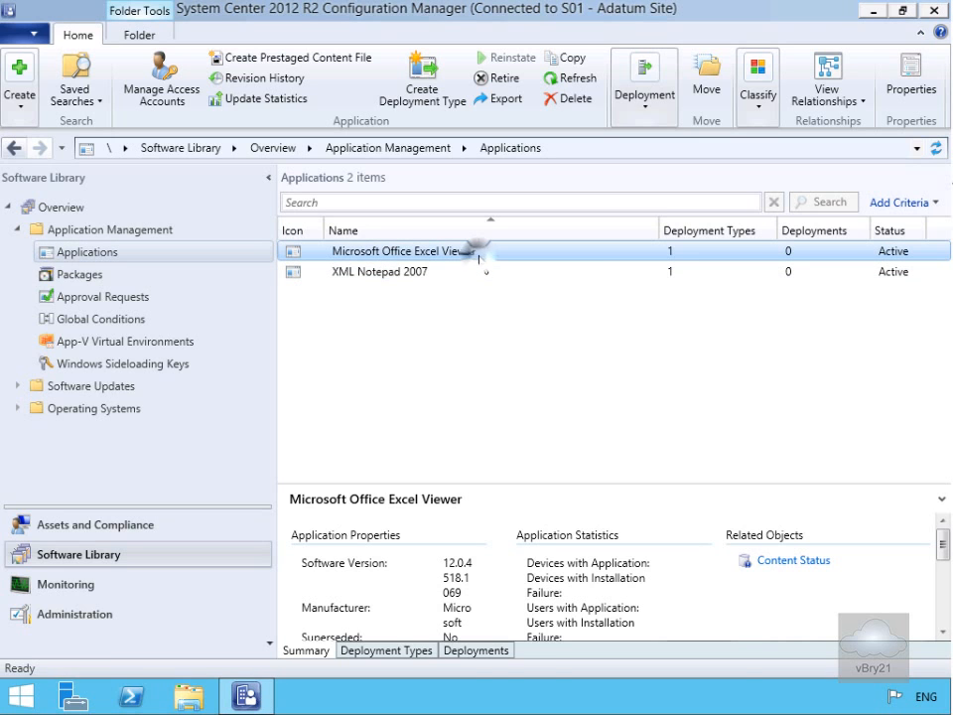
{"action": "right_click", "coordinate": [479, 252]}
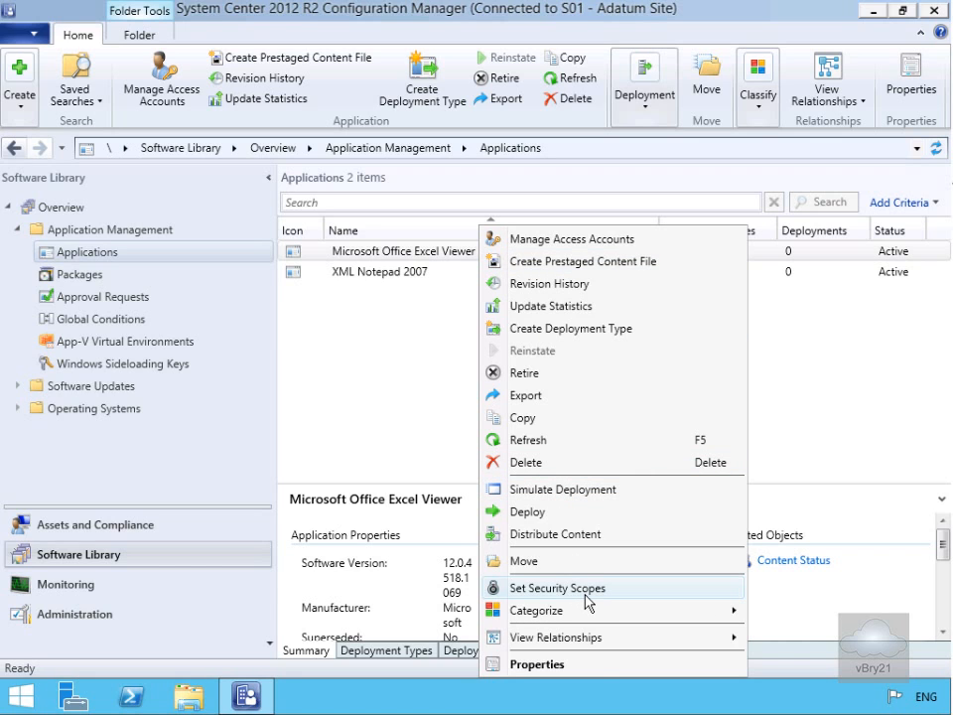
{"action": "left_click", "coordinate": [594, 664]}
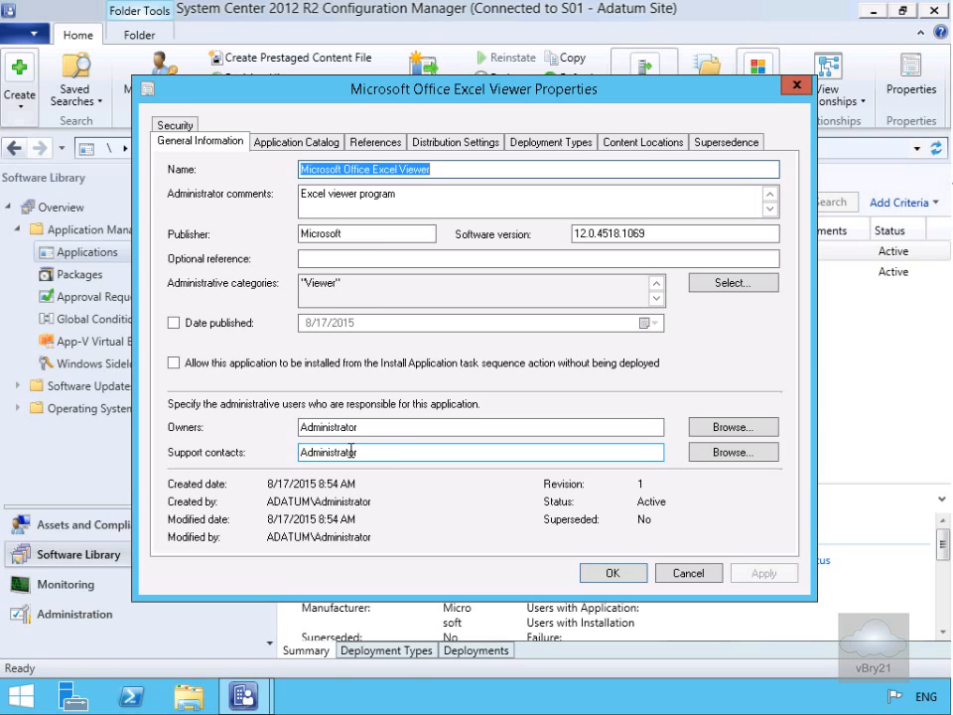
{"action": "left_click", "coordinate": [276, 145]}
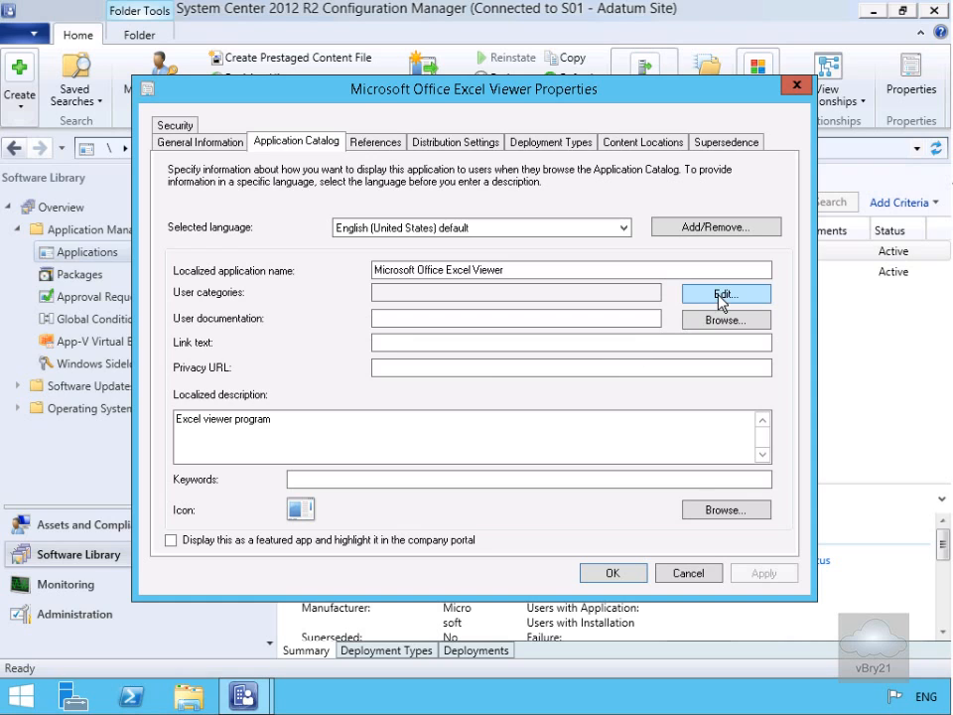
{"action": "left_click", "coordinate": [723, 295]}
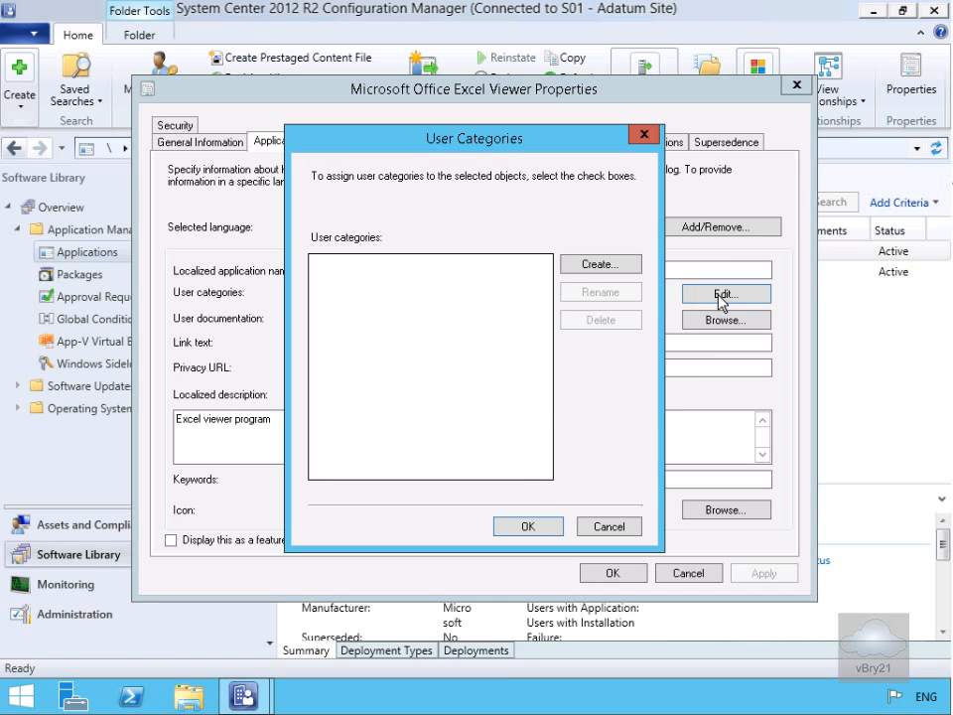
{"action": "left_click", "coordinate": [585, 270]}
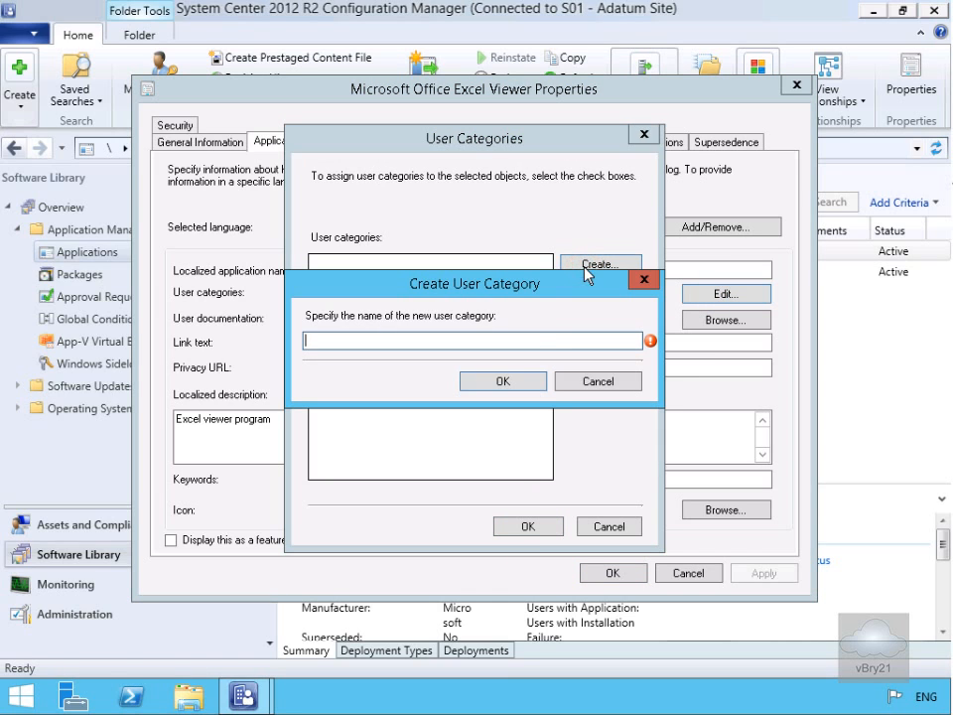
{"action": "left_click", "coordinate": [433, 341]}
{"action": "type", "text": "Viewver"}
{"action": "left_click", "coordinate": [526, 383]}
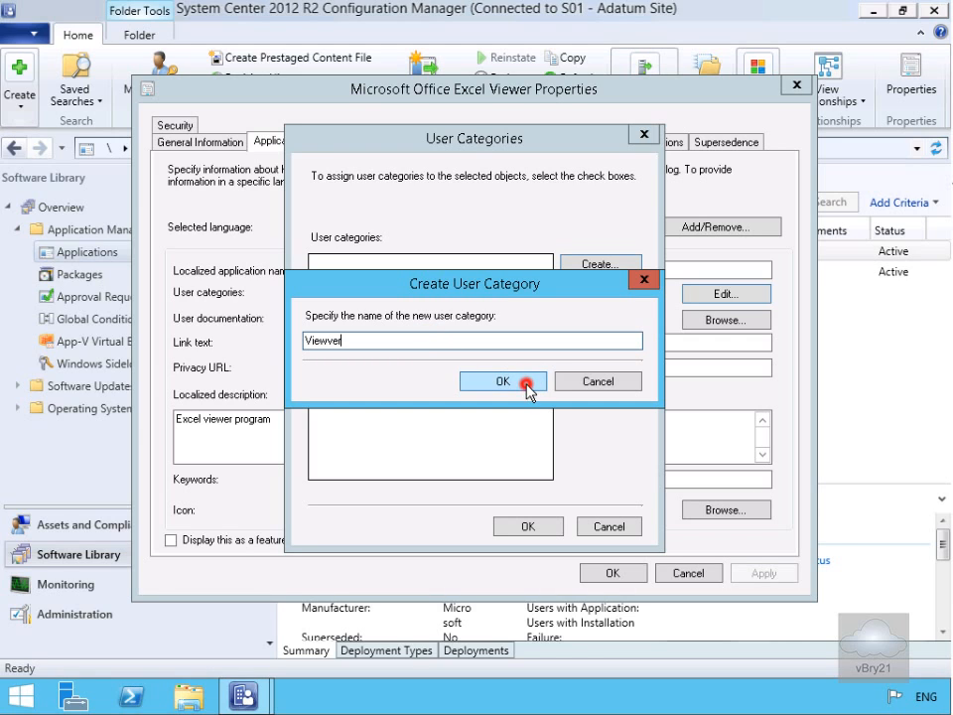
{"action": "left_click", "coordinate": [523, 527]}
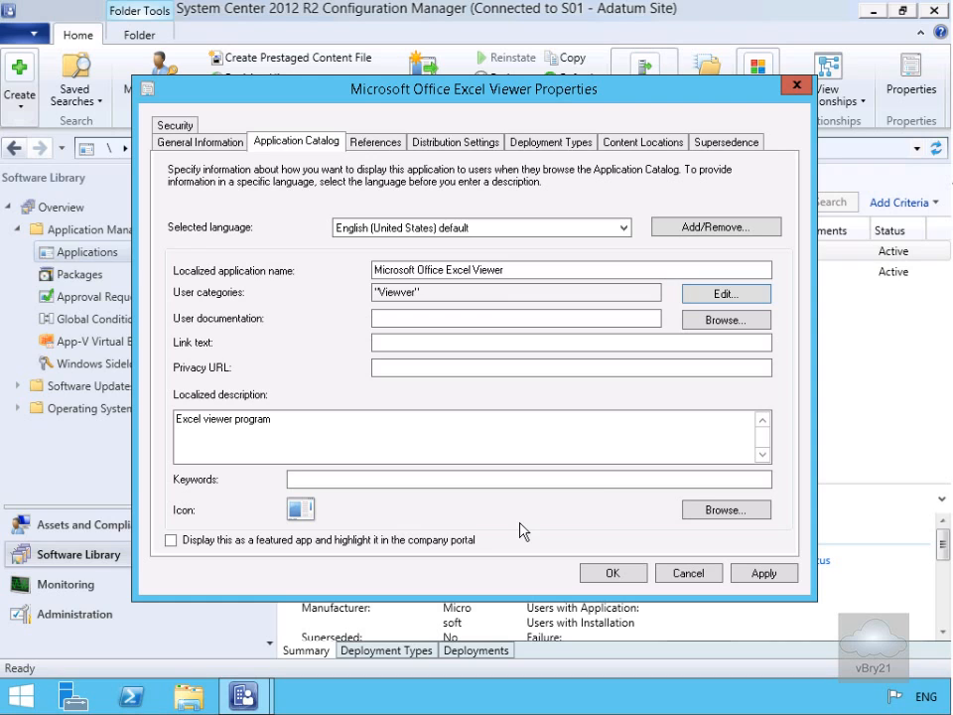
Create and assign another user category named "Excel", and set the Application Catalog keywords to "Spreadsheet"
{"action": "left_click", "coordinate": [738, 296]}
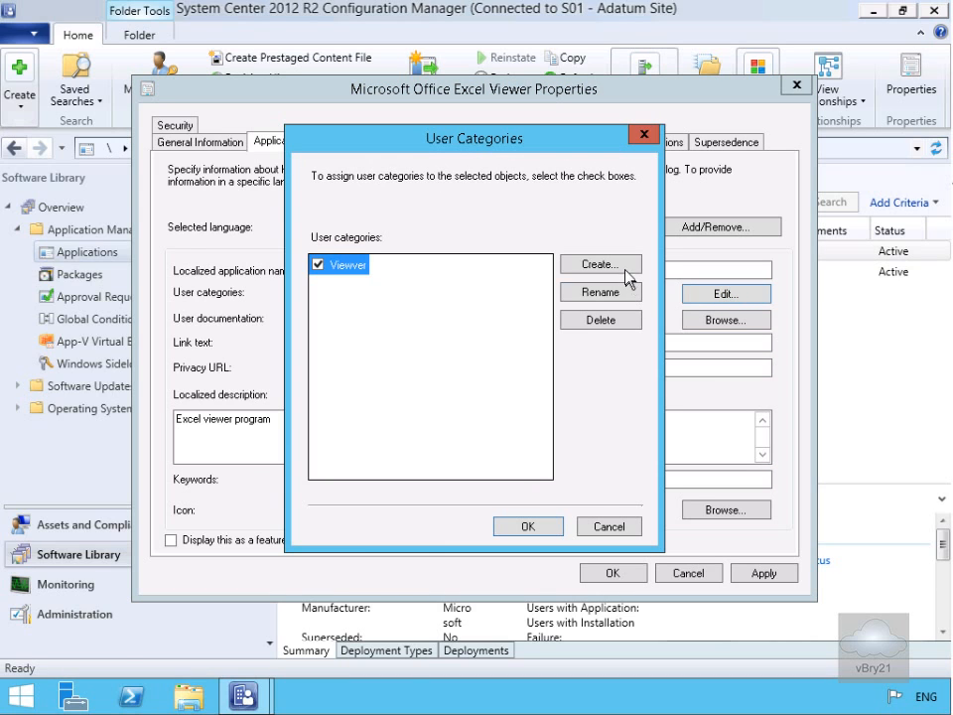
{"action": "left_click", "coordinate": [624, 266]}
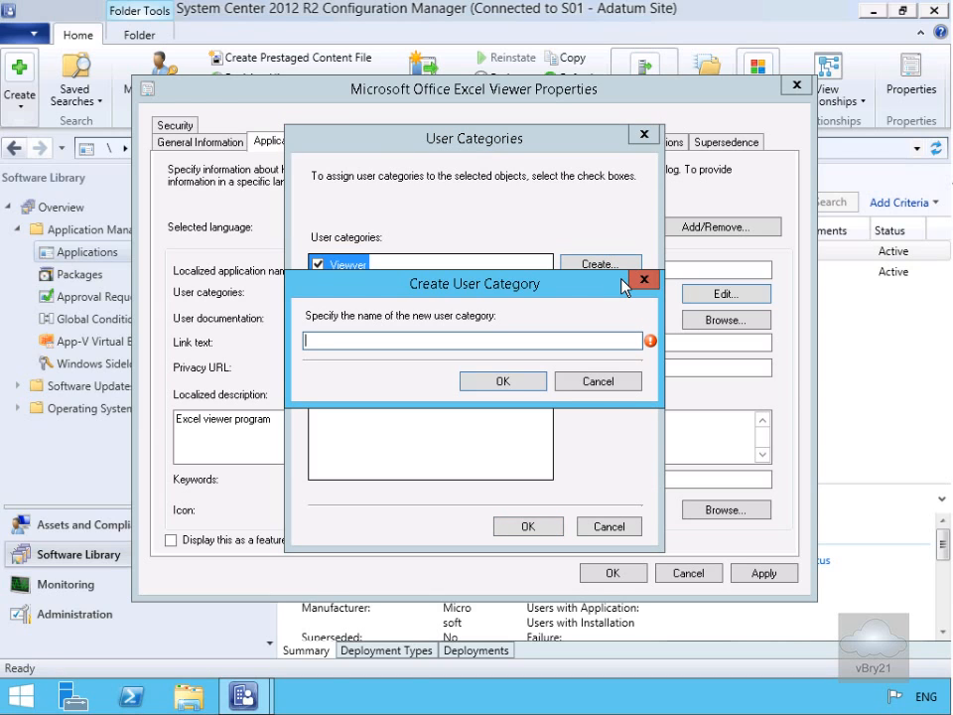
{"action": "type", "text": "Excel"}
{"action": "left_click", "coordinate": [521, 382]}
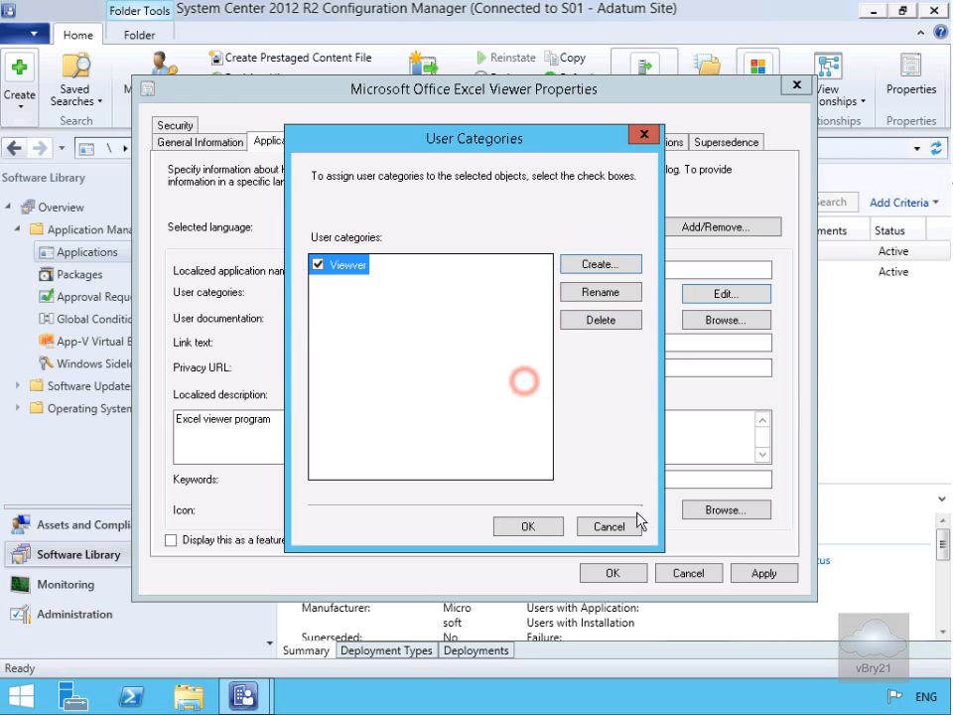
{"action": "left_click", "coordinate": [521, 527]}
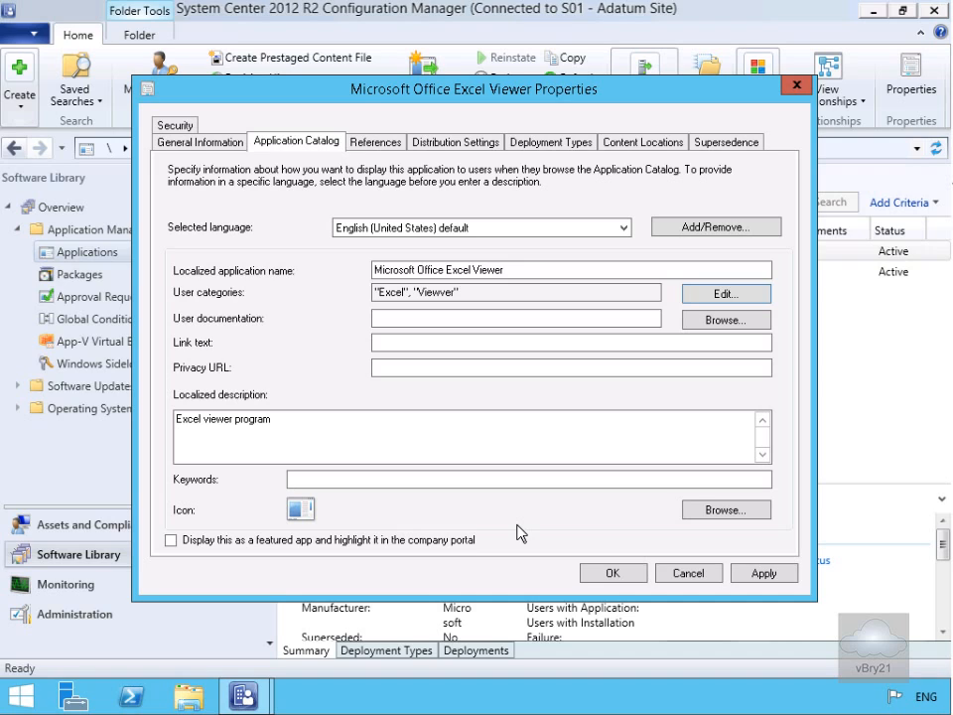
{"action": "left_click", "coordinate": [331, 482]}
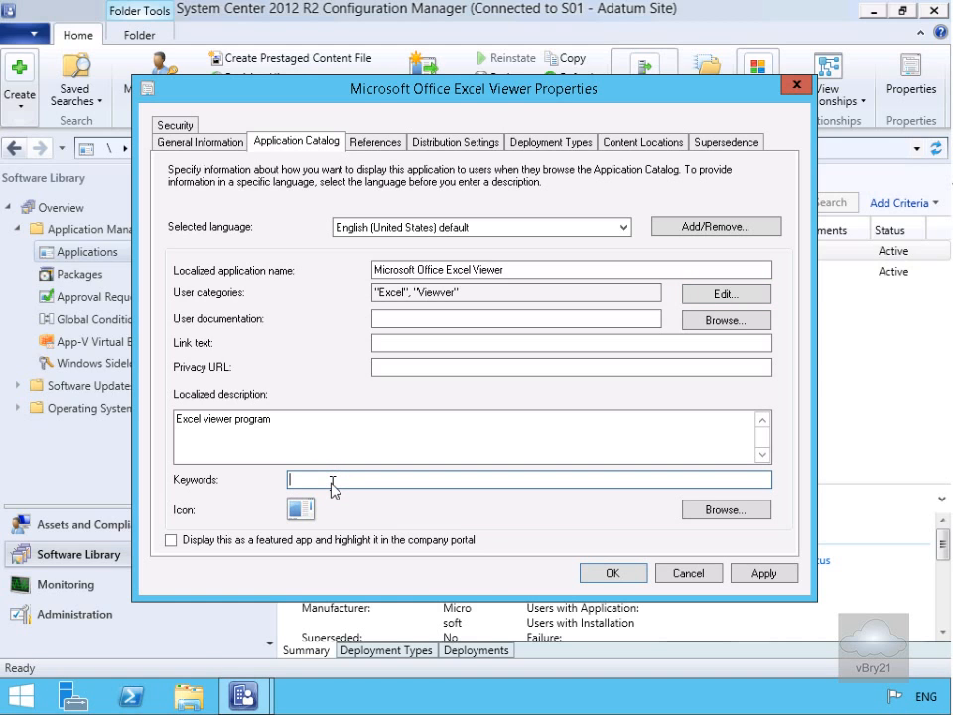
{"action": "type", "text": "Spreadsheet"}
Set the application's catalog icon to the gold key from imageres.dll and save the application properties
{"action": "left_click", "coordinate": [702, 512]}
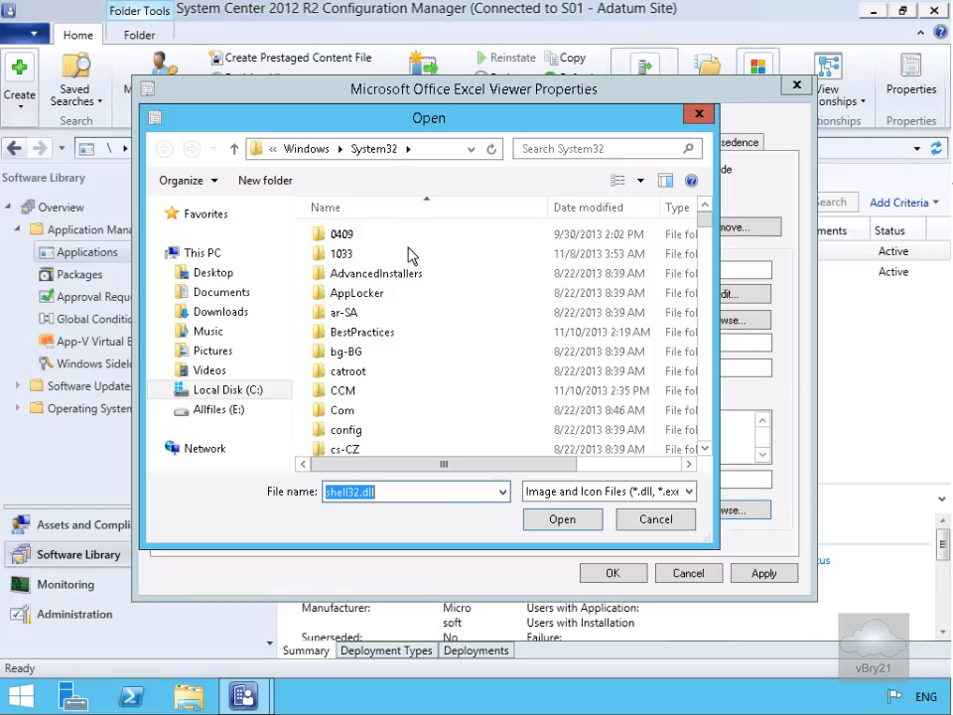
{"action": "left_click", "coordinate": [585, 523]}
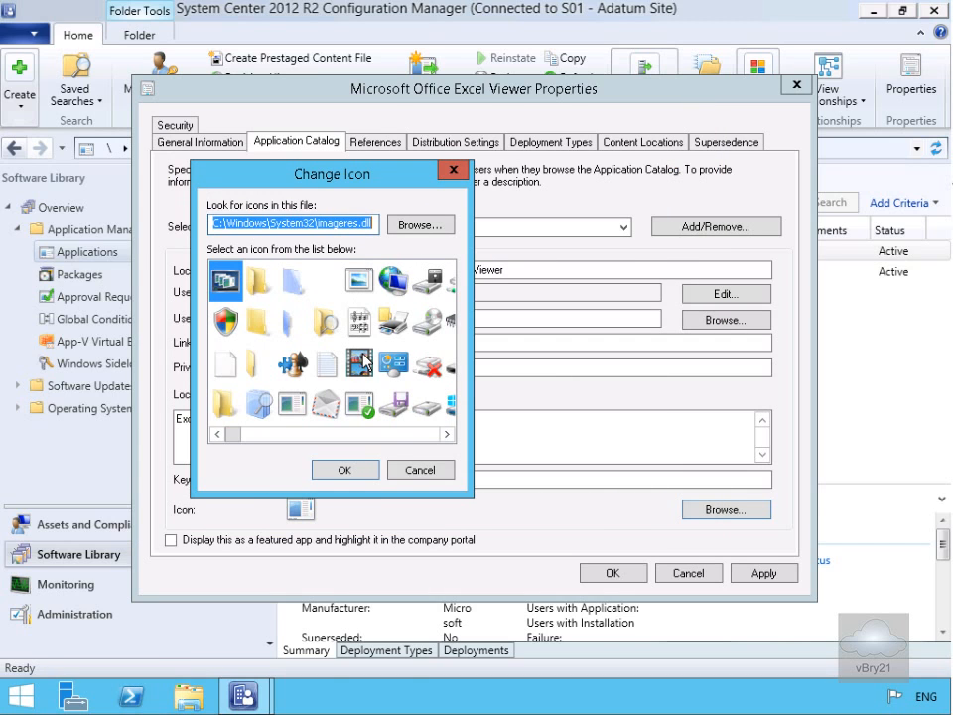
{"action": "left_click", "coordinate": [447, 434]}
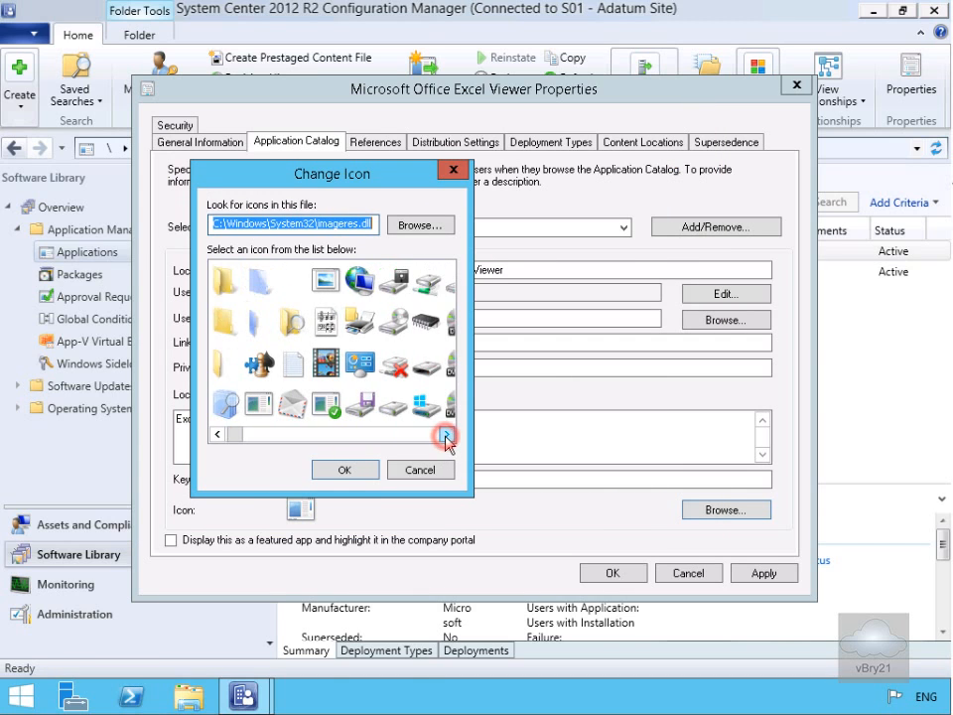
{"action": "left_click", "coordinate": [447, 435]}
{"action": "left_click", "coordinate": [446, 435]}
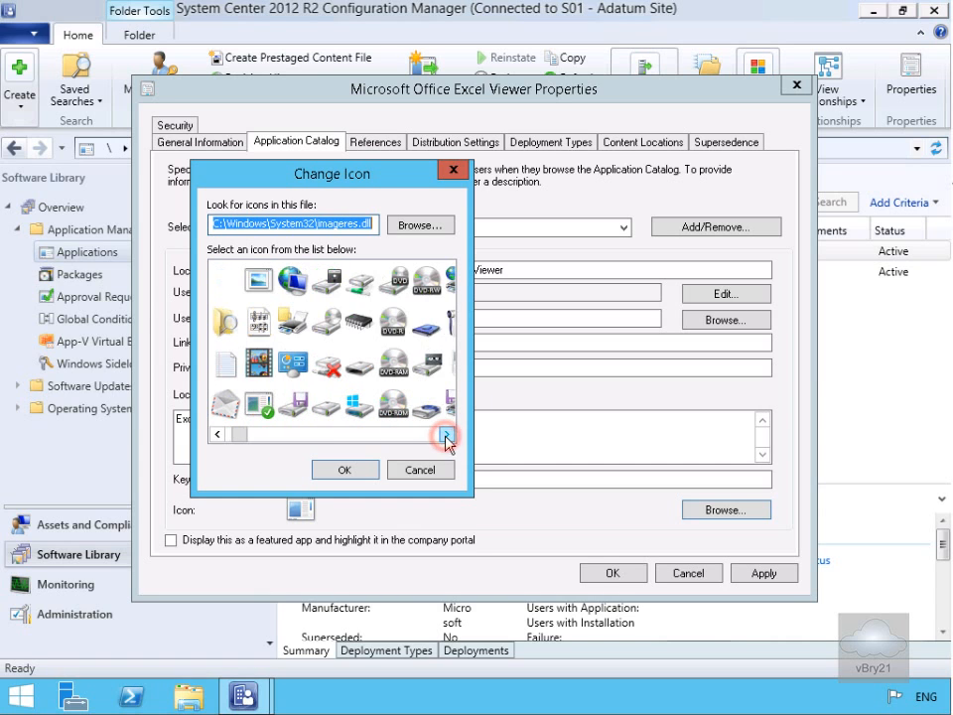
{"action": "left_click", "coordinate": [447, 435]}
{"action": "left_click", "coordinate": [447, 434]}
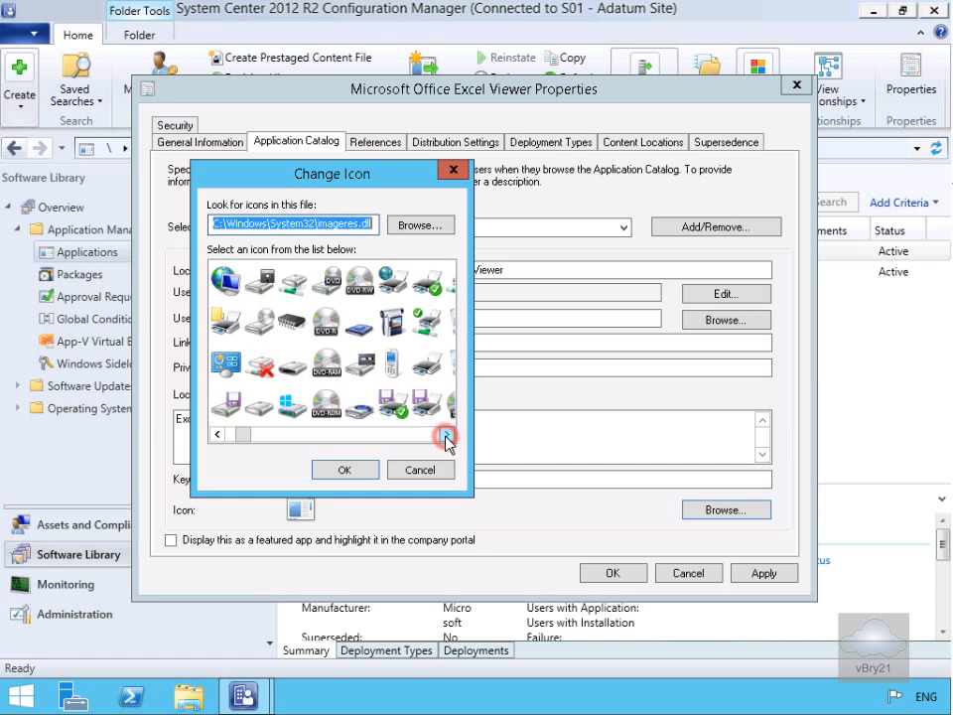
{"action": "left_click", "coordinate": [447, 435]}
{"action": "left_click", "coordinate": [446, 435]}
{"action": "left_click", "coordinate": [447, 435]}
{"action": "left_click", "coordinate": [446, 435]}
{"action": "left_click", "coordinate": [446, 434]}
{"action": "left_click", "coordinate": [447, 434]}
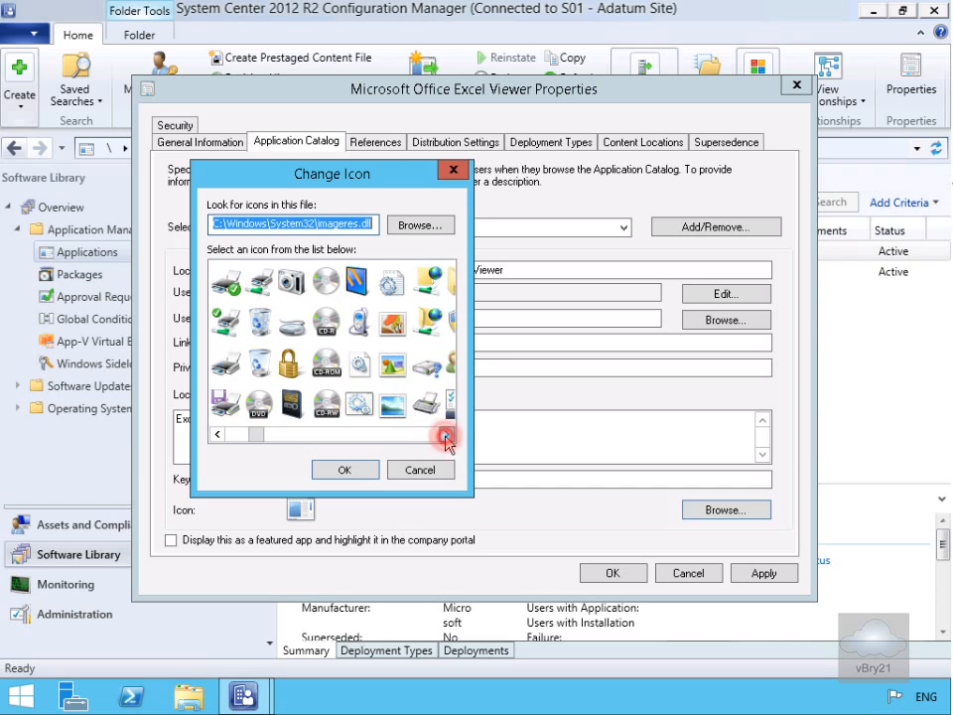
{"action": "left_click", "coordinate": [447, 435]}
{"action": "left_click", "coordinate": [447, 435]}
{"action": "left_click", "coordinate": [447, 435]}
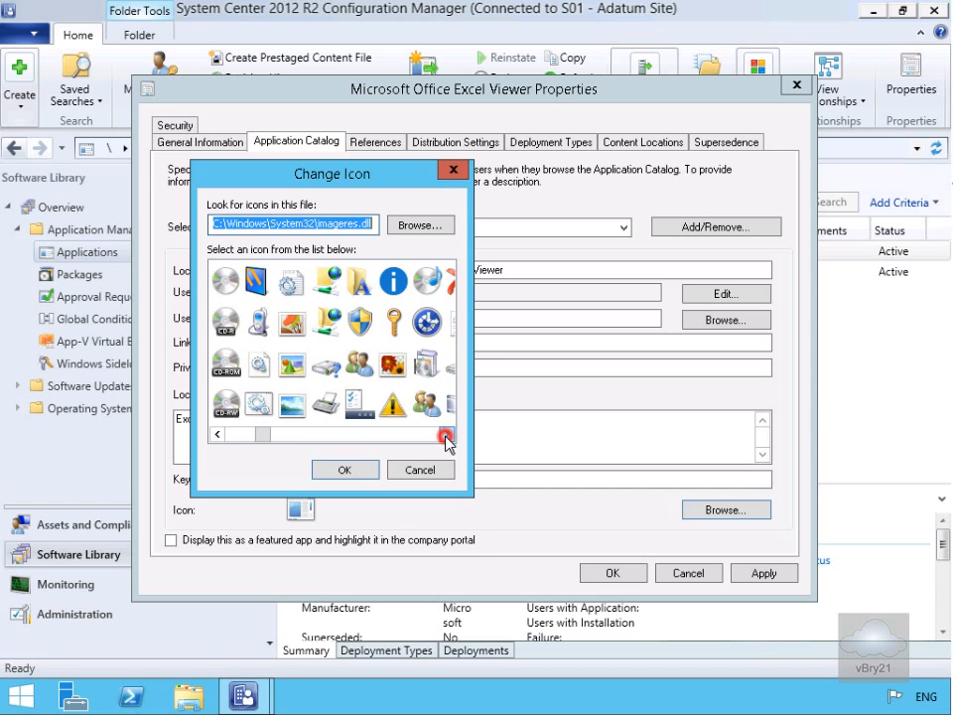
{"action": "left_click", "coordinate": [446, 435]}
{"action": "left_click", "coordinate": [364, 326]}
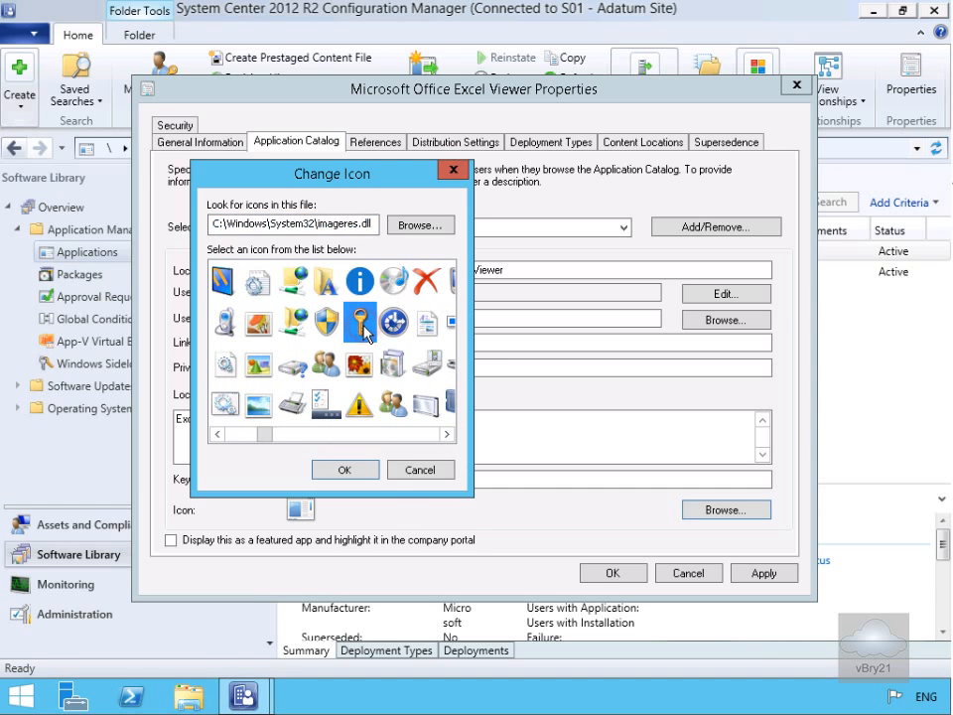
{"action": "left_click", "coordinate": [353, 471]}
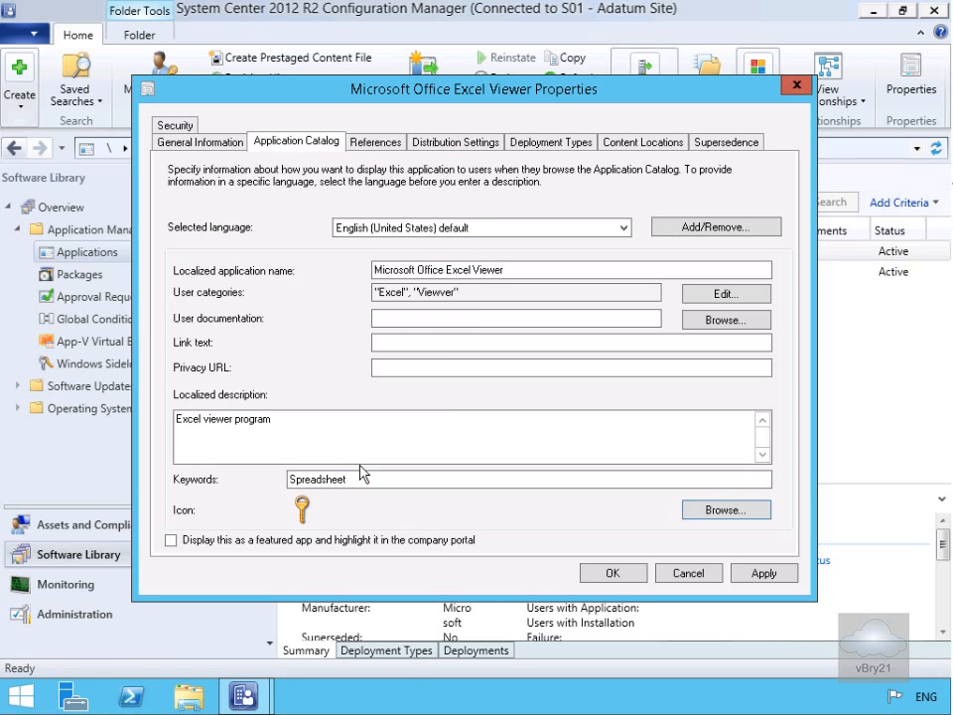
{"action": "left_click", "coordinate": [610, 573]}
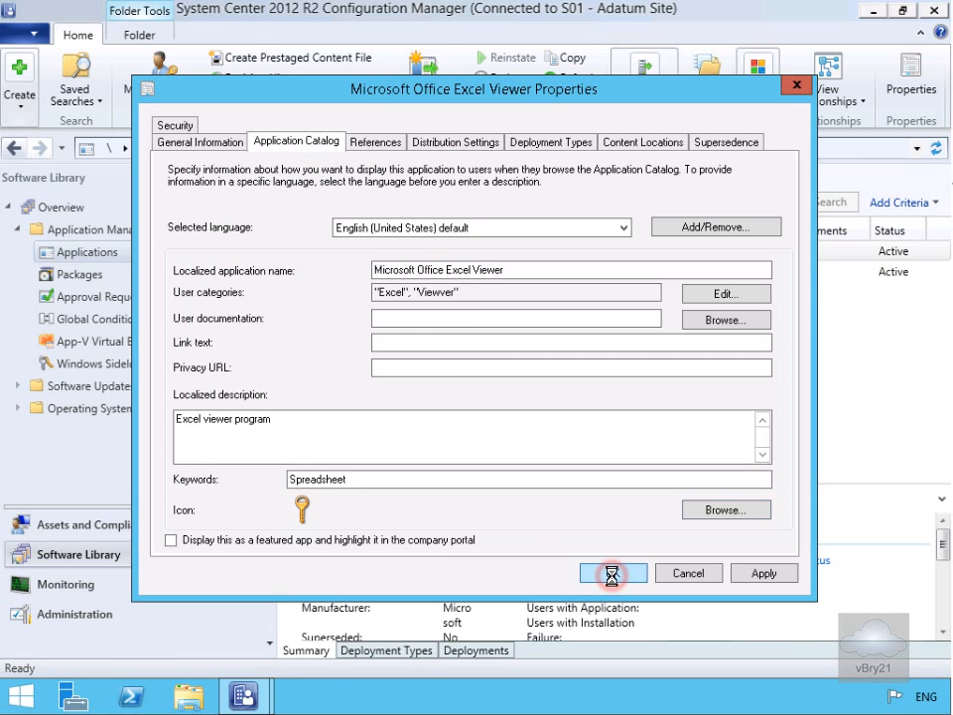